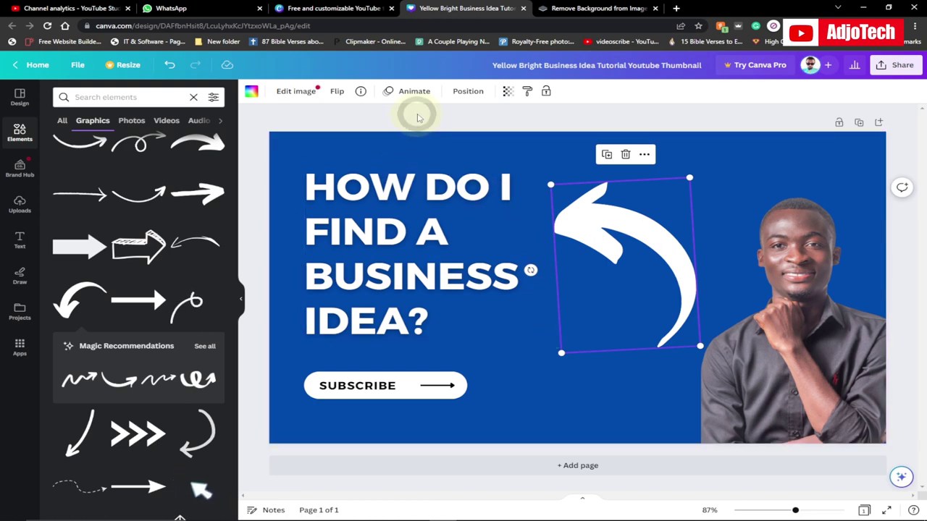
Step: Deselect the arrow on the business-idea thumbnail and switch to the YouTube thumbnail templates tab
{"action": "left_click", "coordinate": [418, 116]}
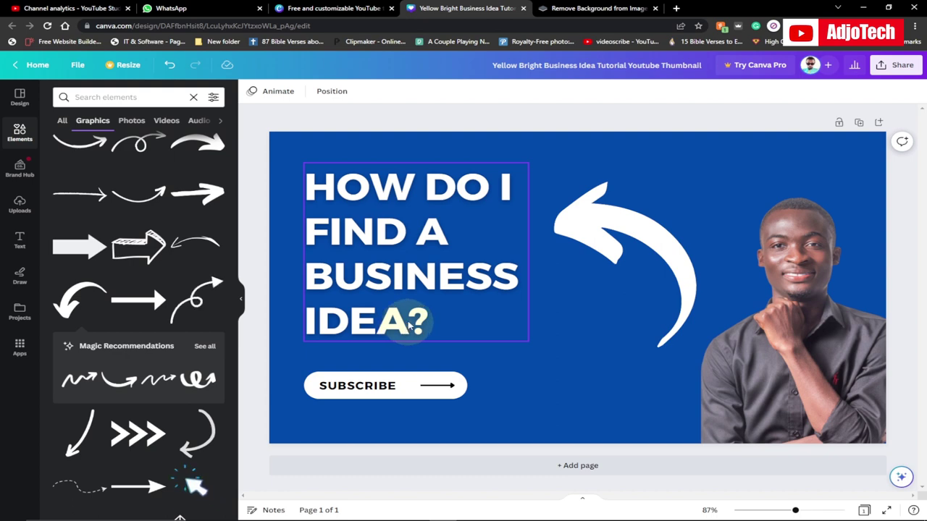
{"action": "left_click", "coordinate": [304, 7]}
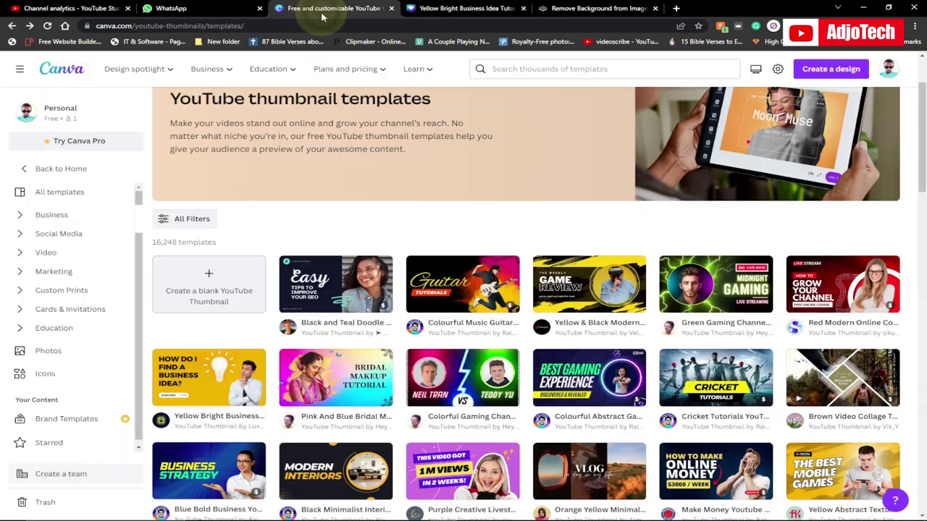
Step: Search the template gallery for 'YouTube Thumbnails'
{"action": "left_click", "coordinate": [530, 70]}
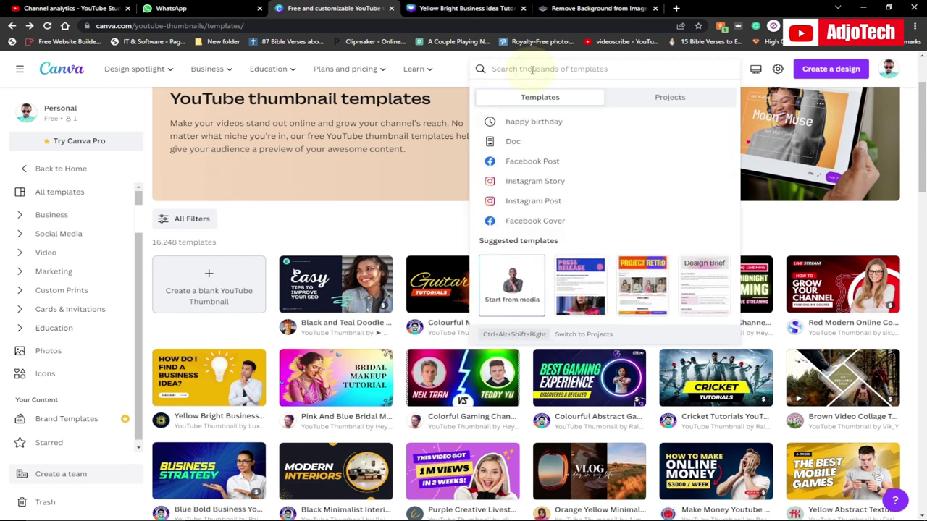
{"action": "type", "text": "YOUTUBE THUMBNAILS"}
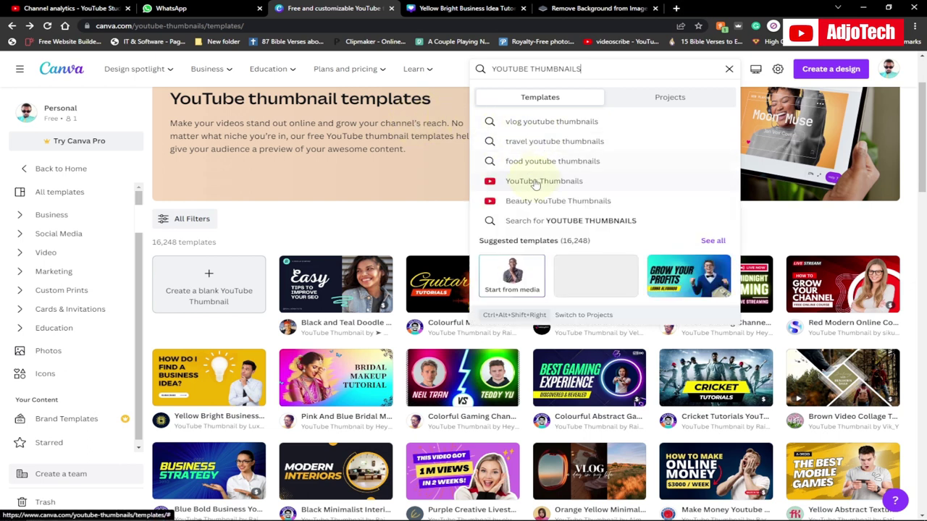
{"action": "left_click", "coordinate": [537, 185]}
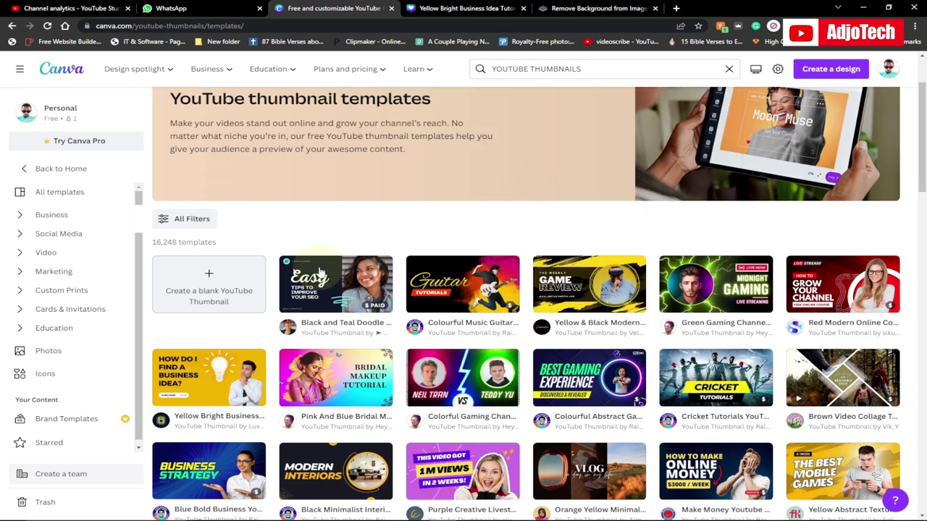
{"action": "left_click", "coordinate": [209, 289]}
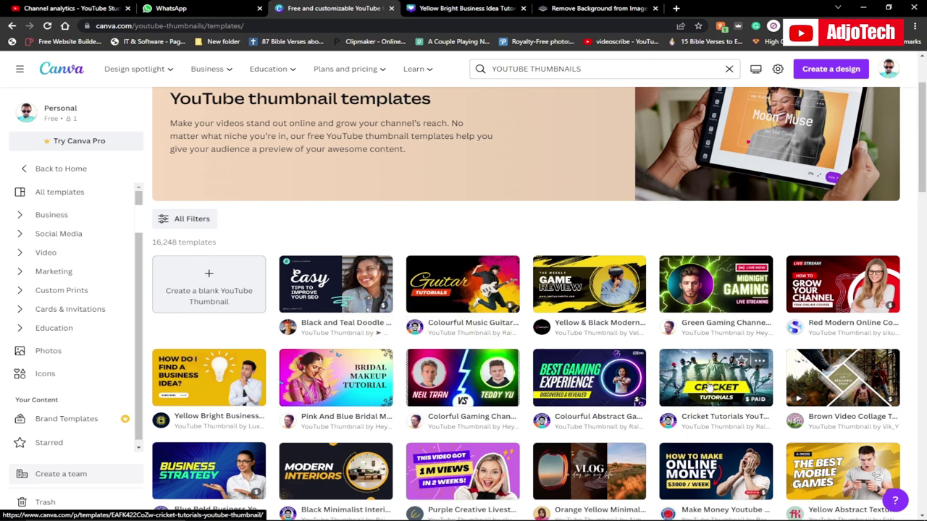
Step: Open the Black Minimalist Interiors Design template and customise it as a new design
{"action": "scroll", "coordinate": [710, 387], "scroll_direction": "down", "scroll_amount": 4}
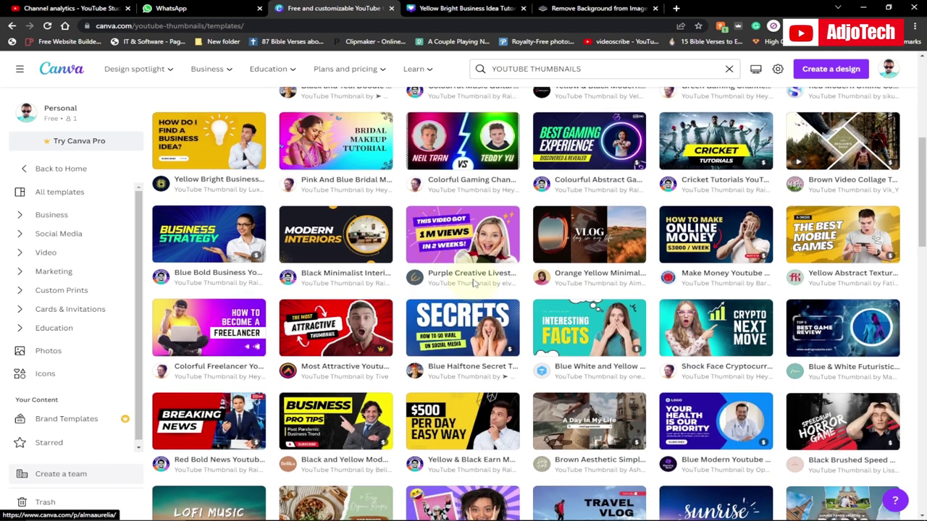
{"action": "scroll", "coordinate": [557, 281], "scroll_direction": "up", "scroll_amount": 1}
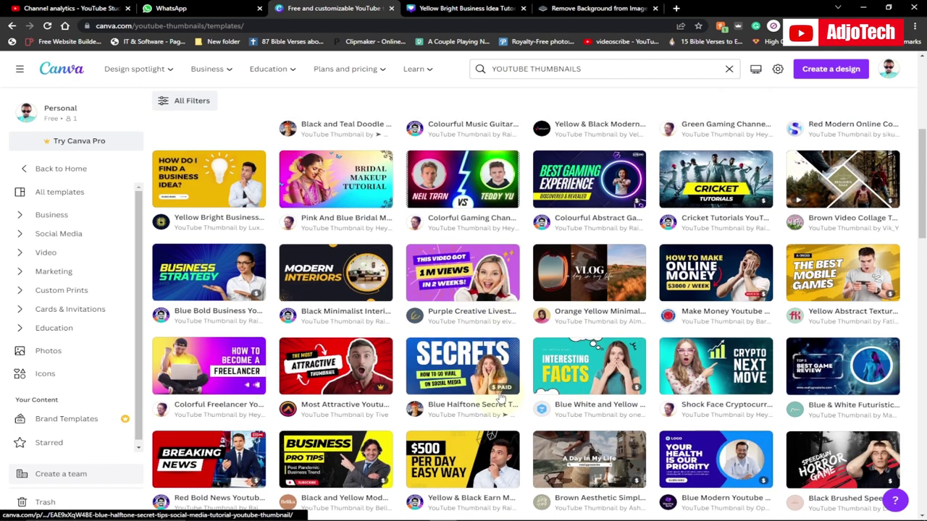
{"action": "scroll", "coordinate": [497, 422], "scroll_direction": "down", "scroll_amount": 1}
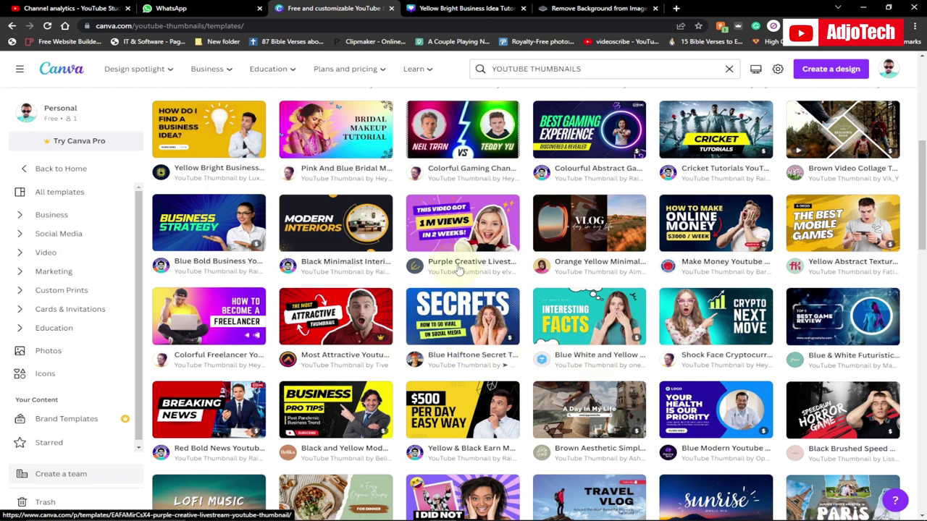
{"action": "scroll", "coordinate": [439, 265], "scroll_direction": "up", "scroll_amount": 2}
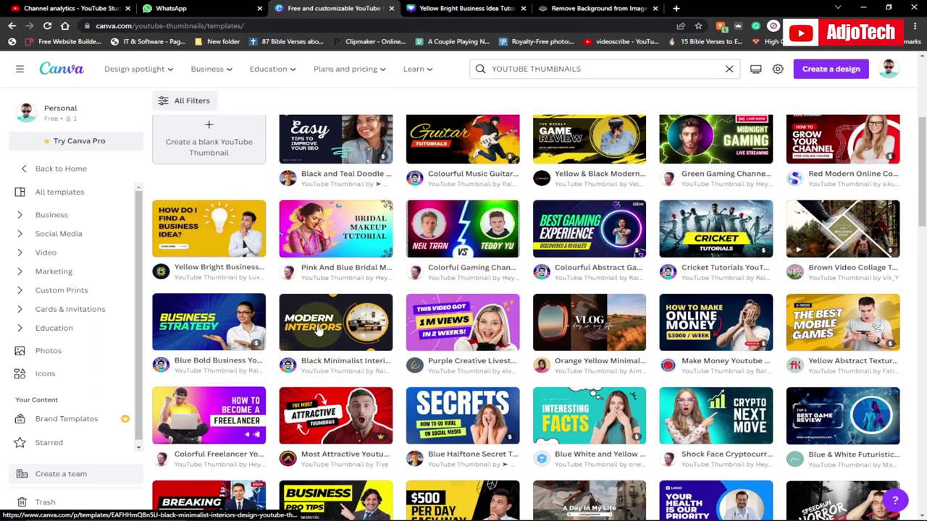
{"action": "left_click", "coordinate": [325, 329]}
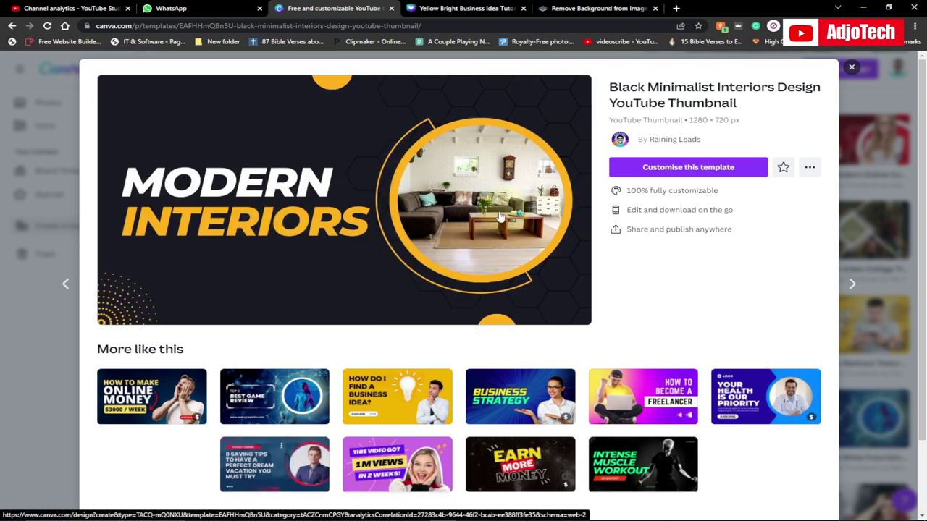
{"action": "left_click", "coordinate": [670, 171]}
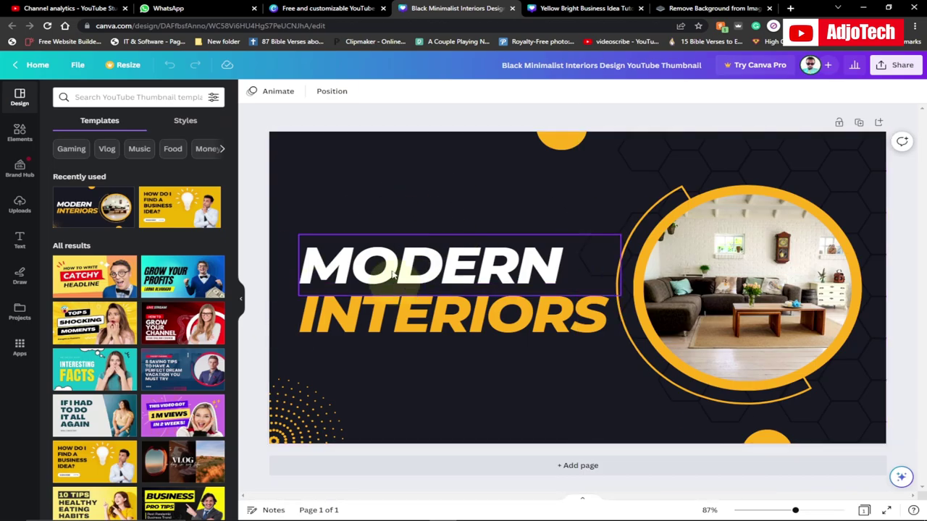
Step: Give the background a dark navy black-to-blue gradient after trying purple, black and grey
{"action": "left_click", "coordinate": [464, 398]}
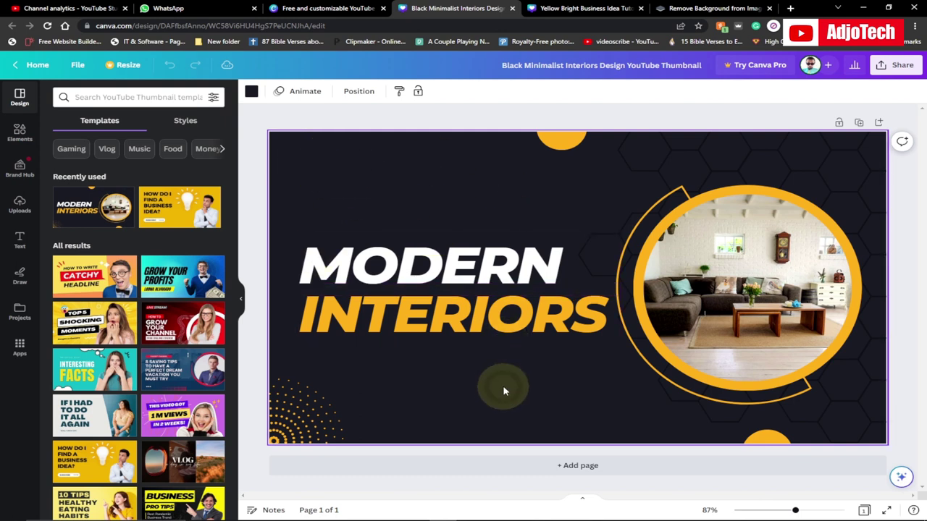
{"action": "left_click", "coordinate": [251, 92]}
{"action": "left_click", "coordinate": [212, 359]}
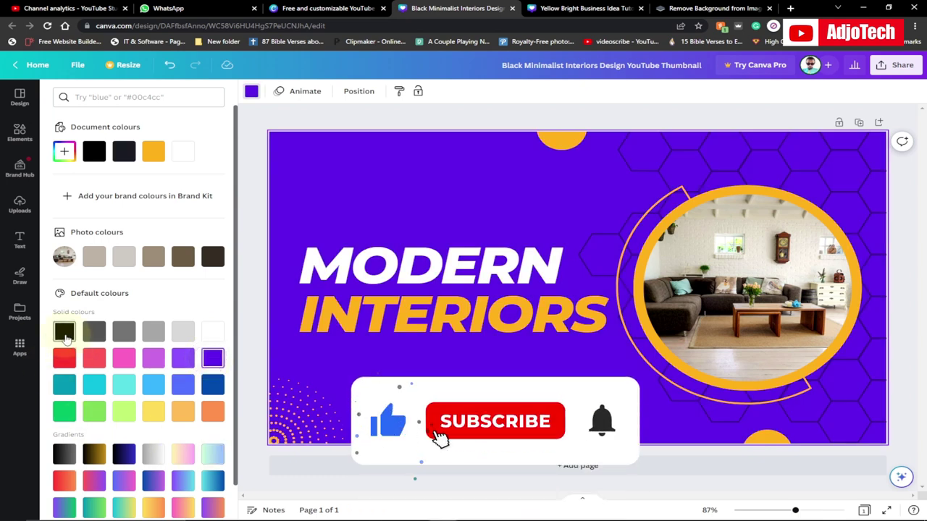
{"action": "left_click", "coordinate": [63, 333]}
{"action": "left_click", "coordinate": [93, 331]}
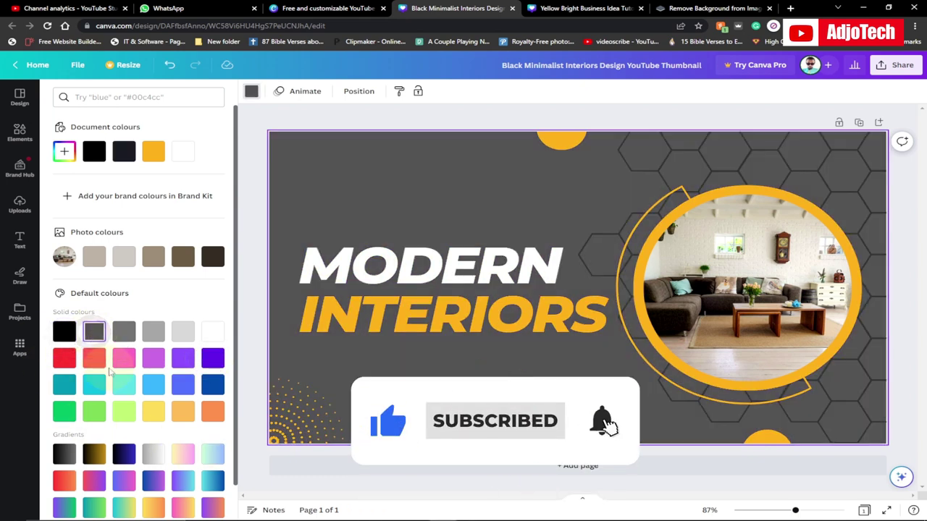
{"action": "left_click", "coordinate": [124, 456]}
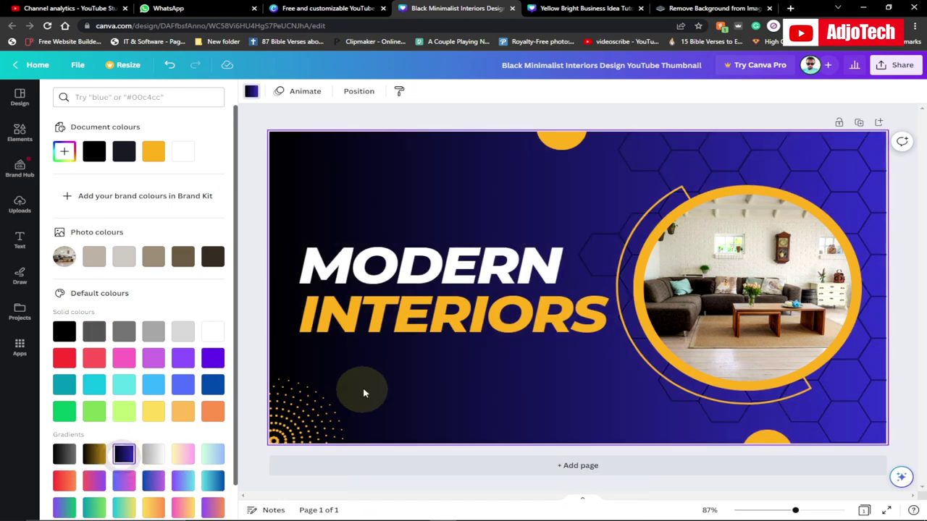
{"action": "left_click", "coordinate": [490, 376]}
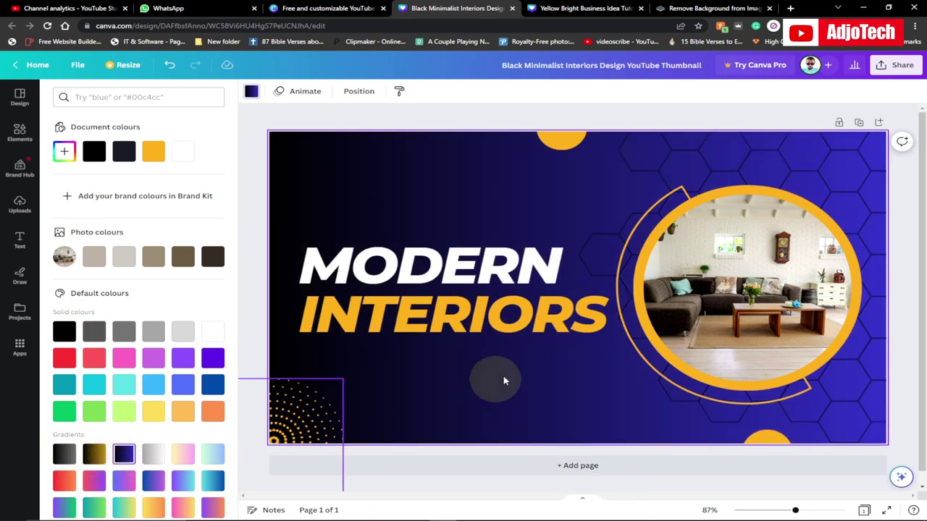
{"action": "left_click", "coordinate": [727, 279]}
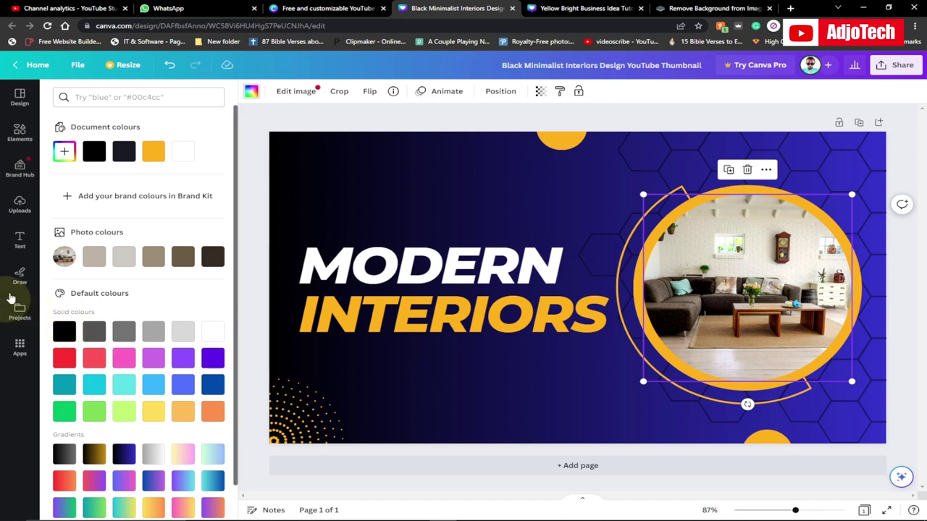
Step: Drag the uploaded red-shirt portrait into the circular frame, replacing the living-room photo
{"action": "left_click", "coordinate": [20, 210]}
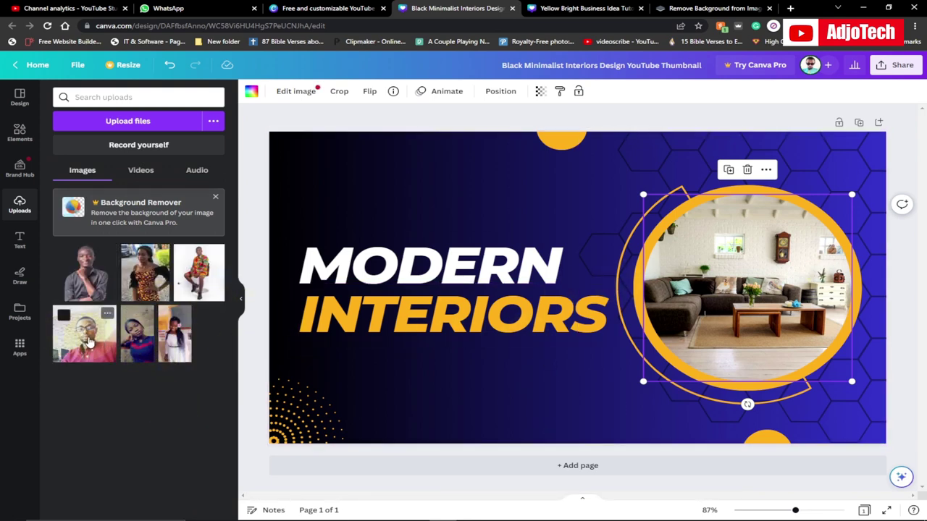
{"action": "left_click_drag", "start_coordinate": [89, 341], "coordinate": [740, 311]}
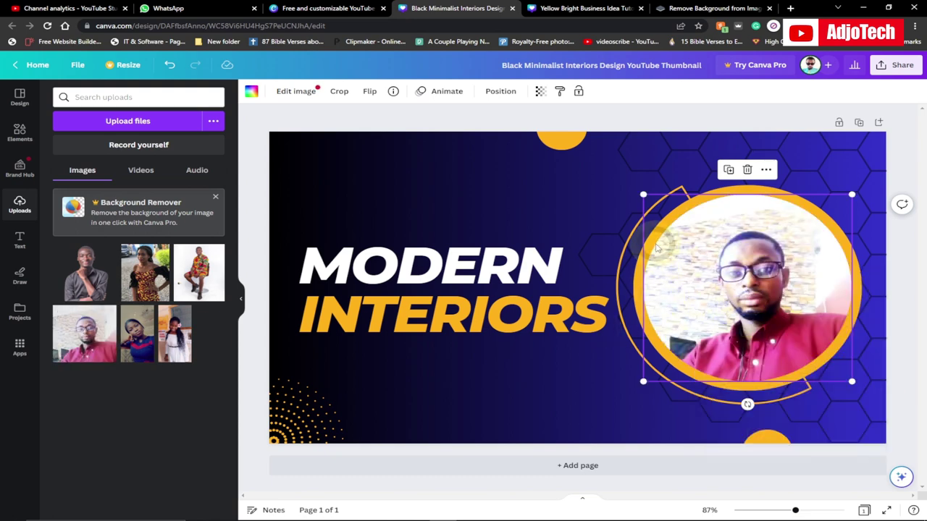
{"action": "left_click", "coordinate": [367, 269]}
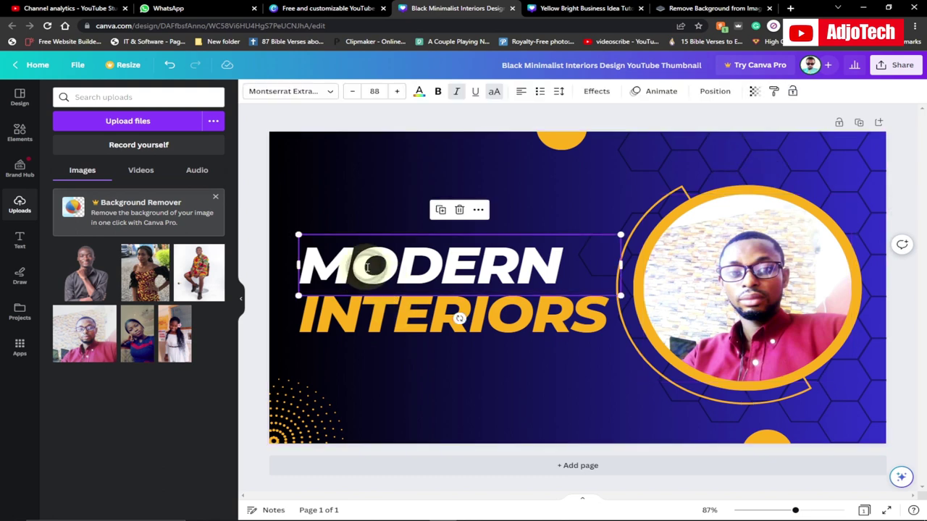
Step: Replace the headings MODERN and INTERIORS with 'HOW TO' and 'THUMBNAILS'
{"action": "double_click", "coordinate": [367, 268]}
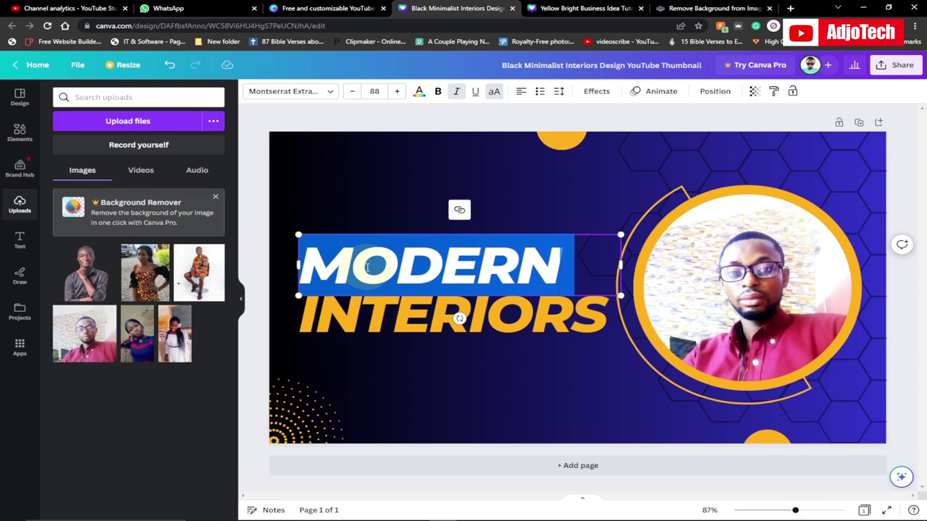
{"action": "type", "text": "HOW TO"}
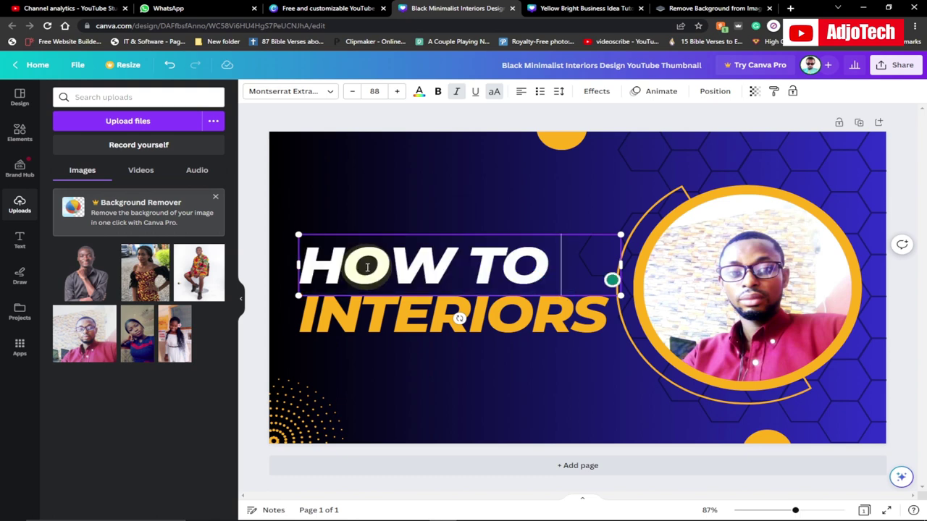
{"action": "left_click", "coordinate": [400, 320]}
{"action": "double_click", "coordinate": [401, 318]}
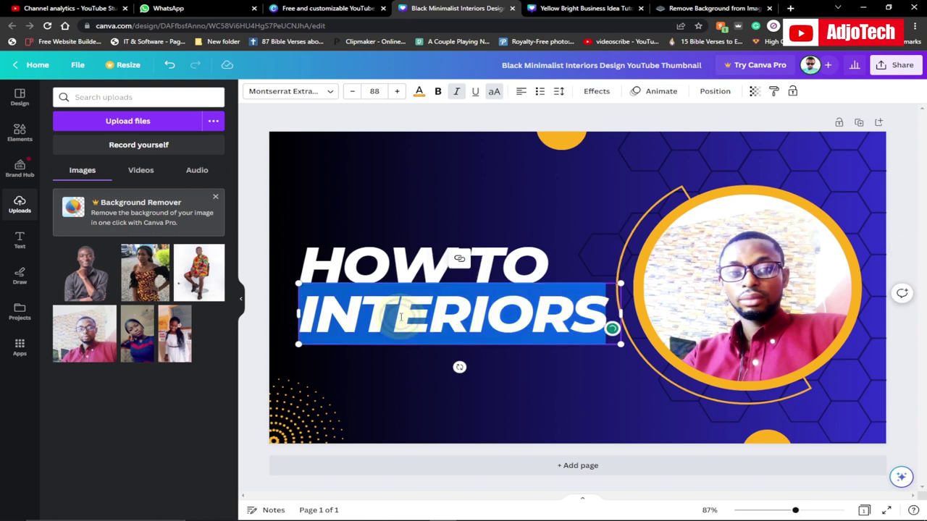
{"action": "type", "text": "THUM"}
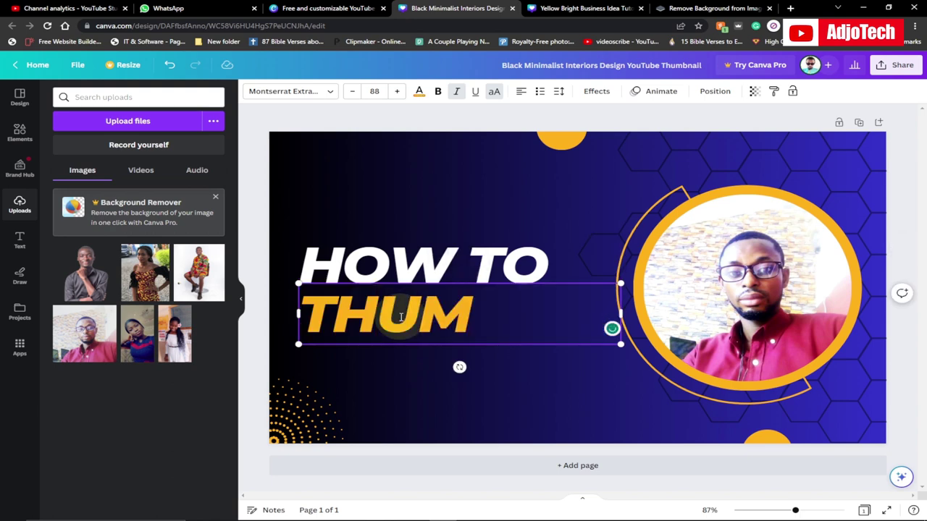
{"action": "type", "text": "BNAILS"}
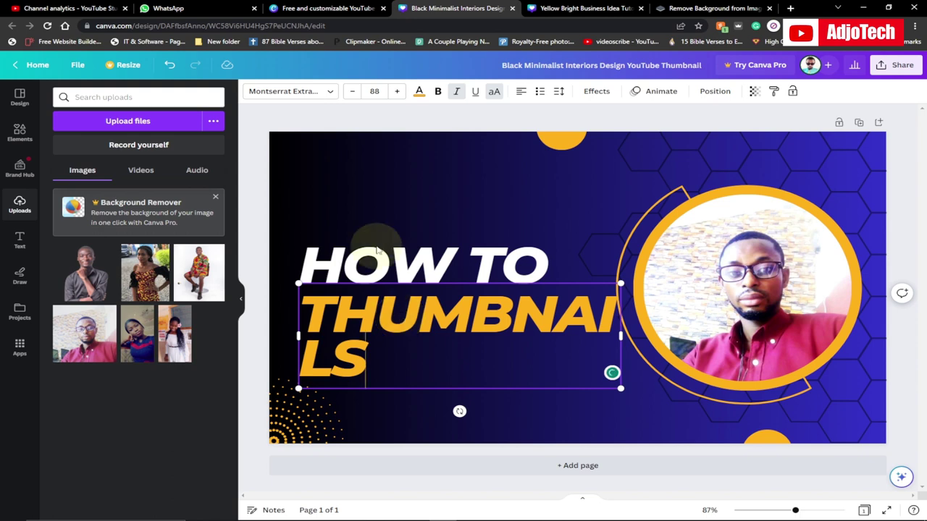
Step: Shrink THUMBNAILS to font size 73 and nudge the HOW TO line slightly up
{"action": "triple_click", "coordinate": [309, 311]}
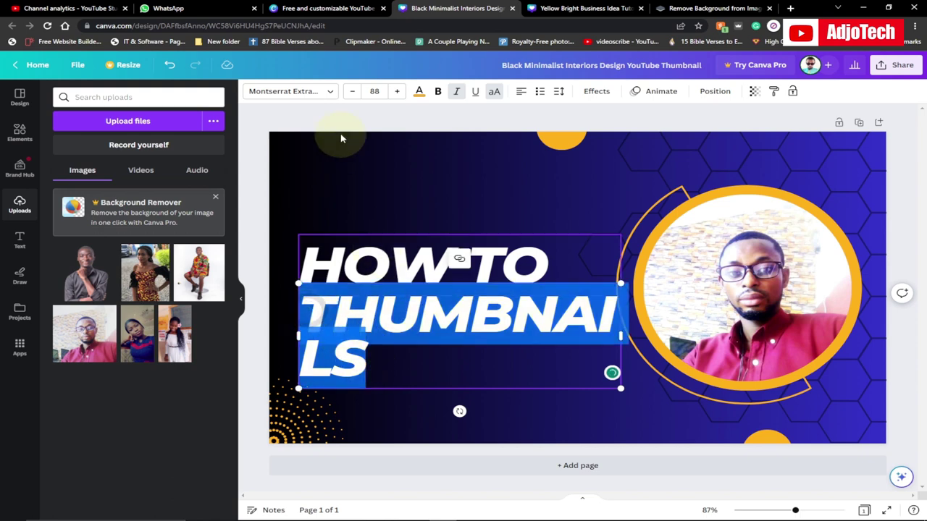
{"action": "left_click", "coordinate": [352, 95]}
{"action": "left_click", "coordinate": [352, 95]}
{"action": "left_click", "coordinate": [352, 95]}
{"action": "left_click", "coordinate": [352, 95]}
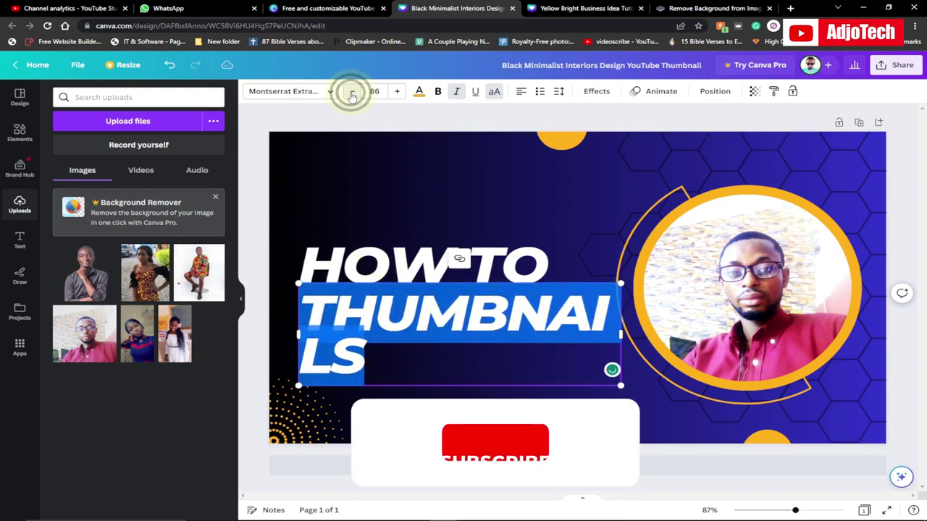
{"action": "left_click", "coordinate": [352, 95]}
{"action": "left_click", "coordinate": [352, 95]}
{"action": "left_click", "coordinate": [352, 95]}
{"action": "left_click", "coordinate": [352, 94]}
{"action": "left_click", "coordinate": [352, 95]}
{"action": "left_click", "coordinate": [352, 95]}
{"action": "left_click", "coordinate": [352, 95]}
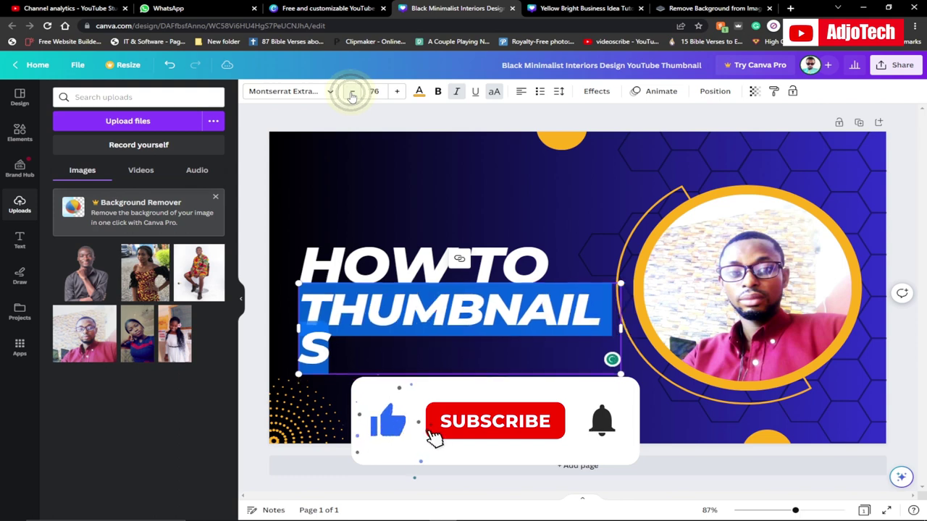
{"action": "left_click", "coordinate": [352, 95]}
{"action": "left_click", "coordinate": [352, 95]}
{"action": "left_click", "coordinate": [352, 95]}
{"action": "left_click", "coordinate": [352, 95]}
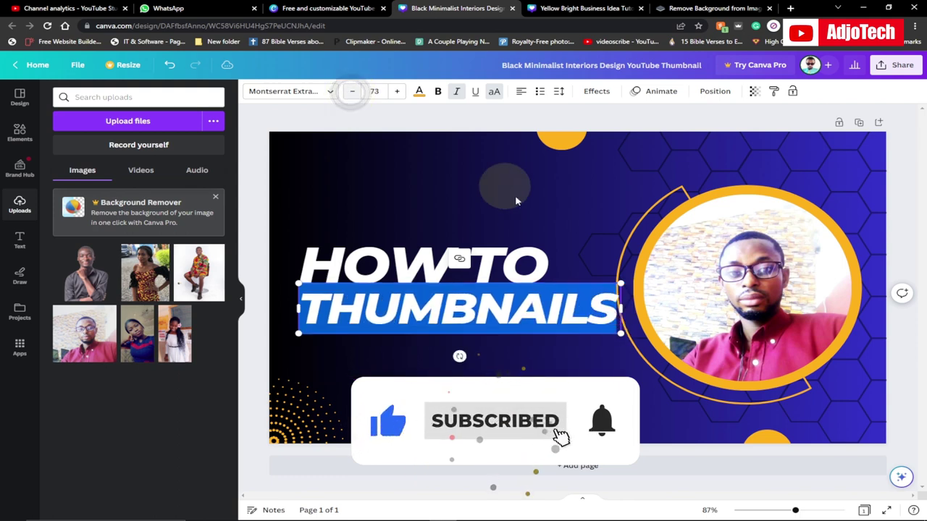
{"action": "left_click", "coordinate": [381, 313]}
{"action": "left_click", "coordinate": [365, 264]}
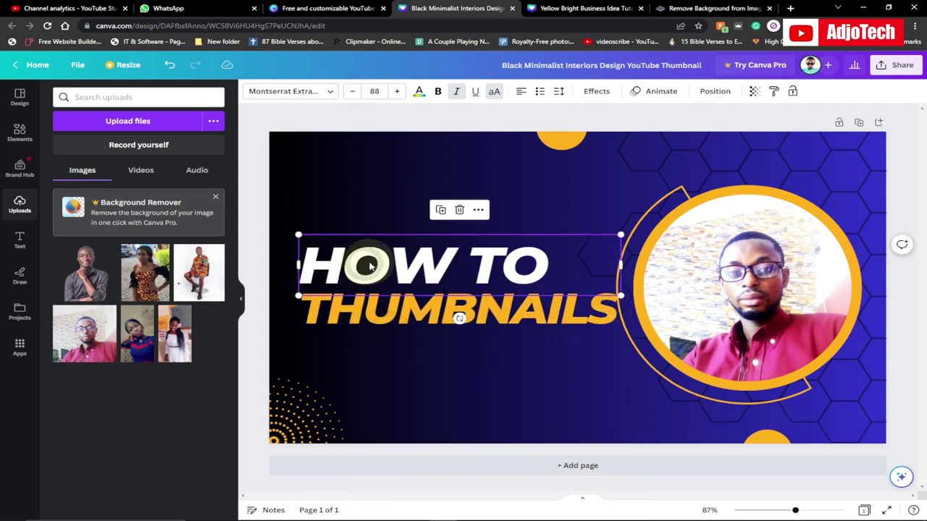
{"action": "left_click_drag", "start_coordinate": [377, 260], "coordinate": [379, 248]}
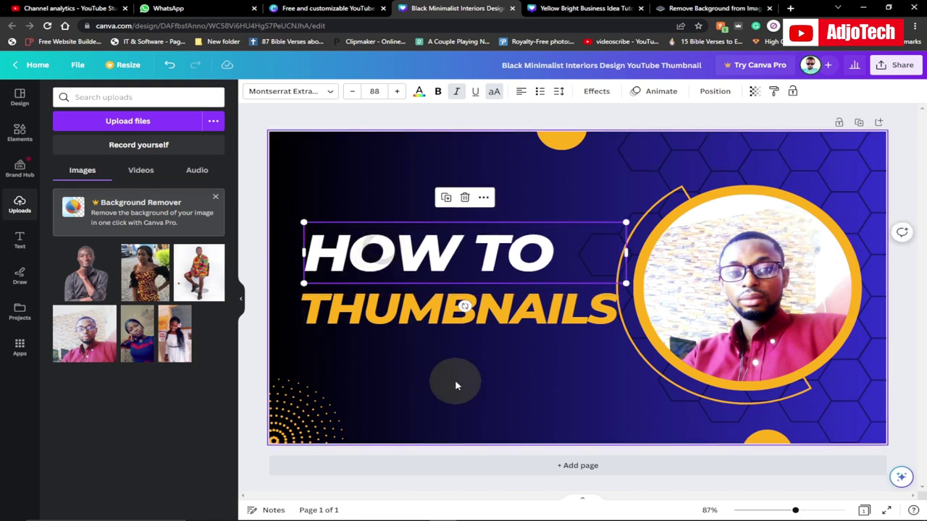
Step: Turn the yellow half-circle at the top edge white using Document colours
{"action": "left_click", "coordinate": [558, 143]}
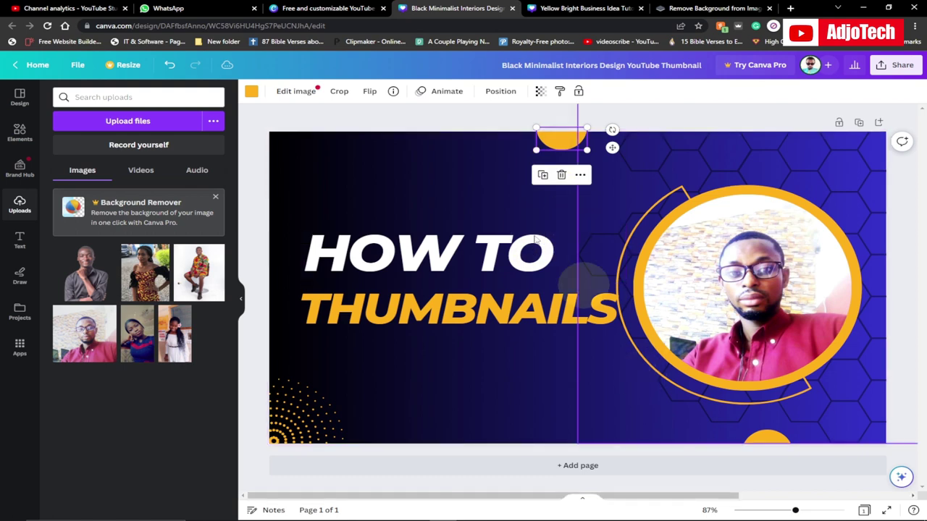
{"action": "left_click", "coordinate": [251, 92]}
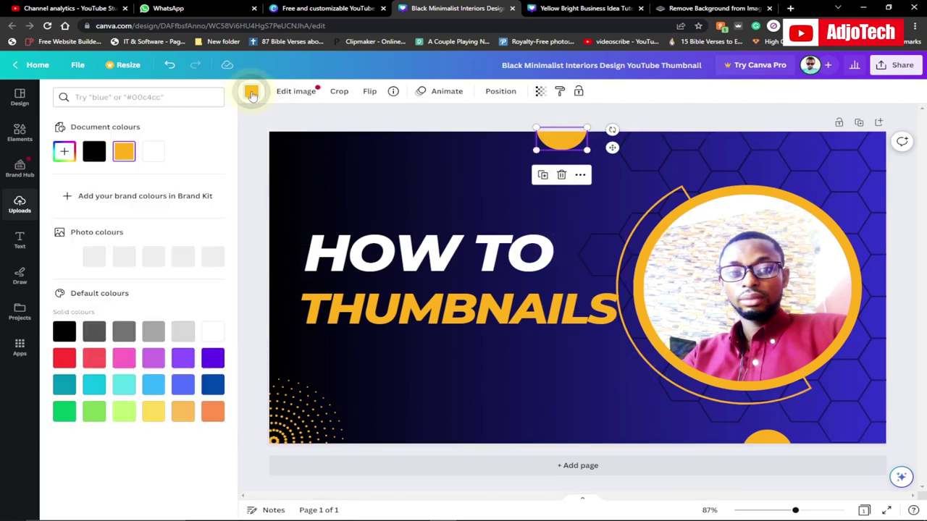
{"action": "left_click", "coordinate": [154, 154]}
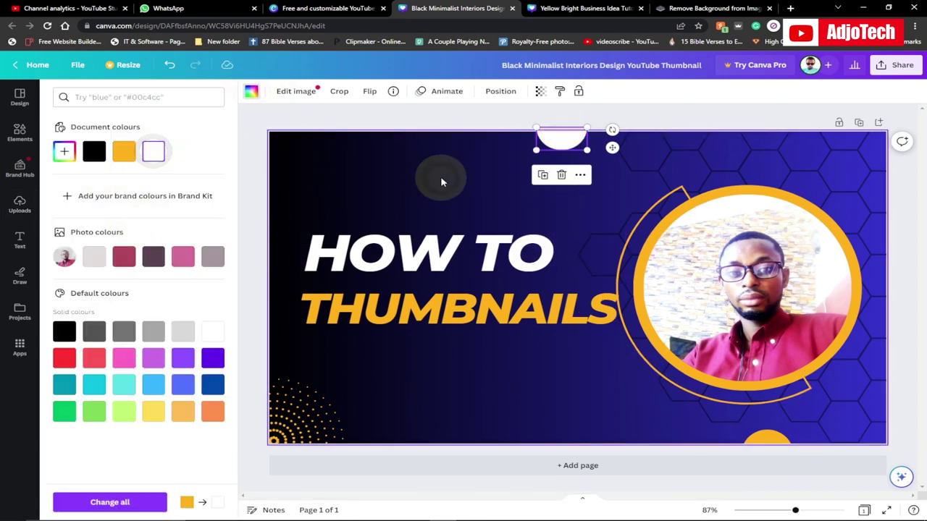
{"action": "left_click", "coordinate": [440, 176]}
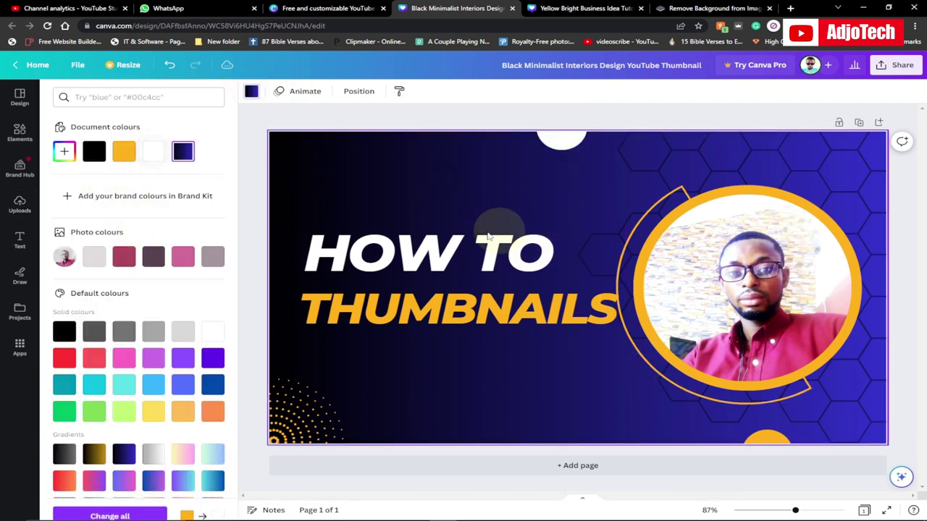
{"action": "left_click", "coordinate": [762, 444]}
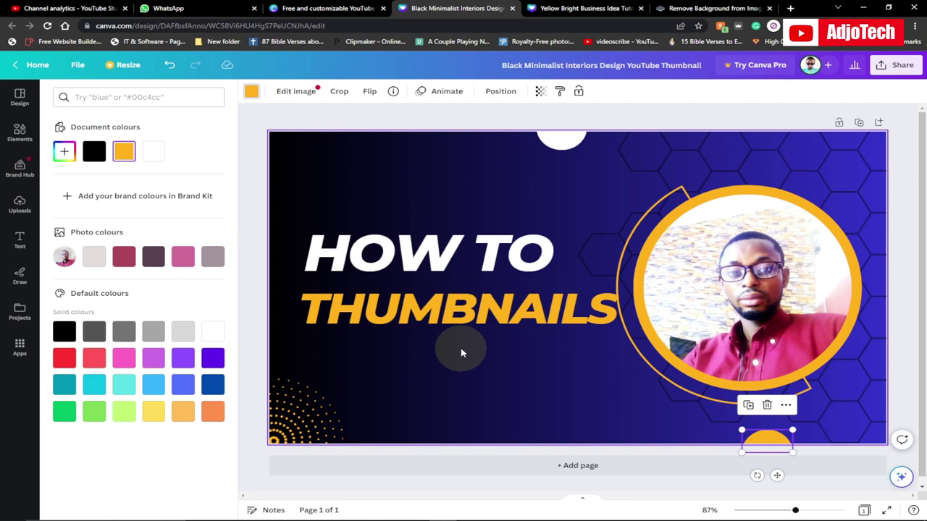
Step: Download the design as a PNG via Share > Download and preview the saved image
{"action": "left_click", "coordinate": [904, 67]}
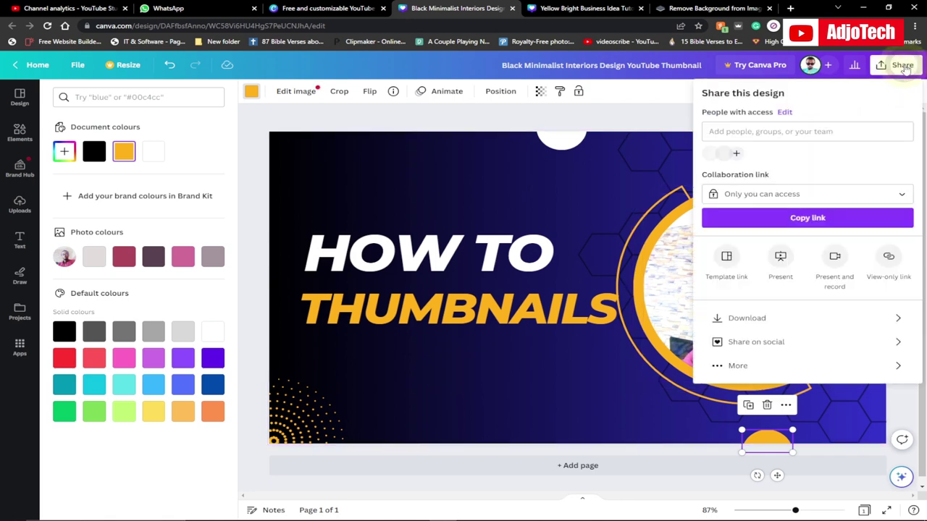
{"action": "left_click", "coordinate": [782, 319]}
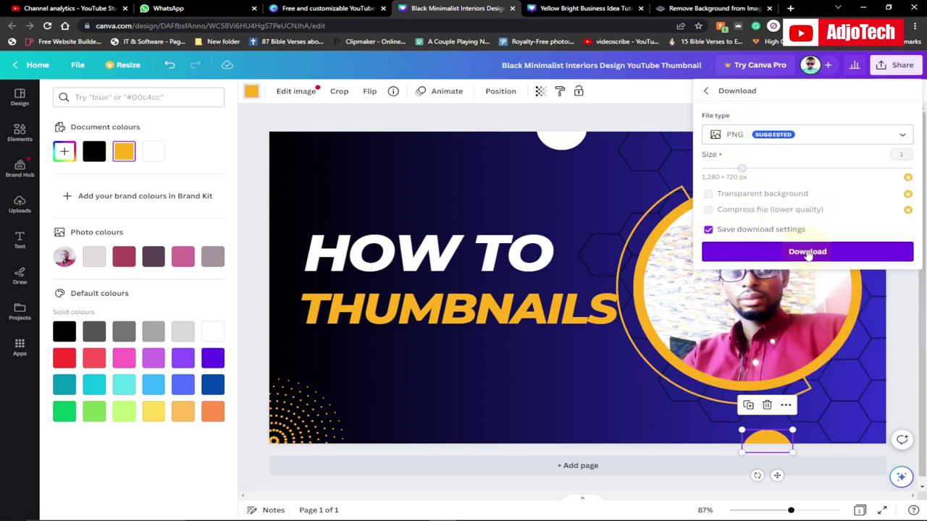
{"action": "left_click", "coordinate": [809, 253]}
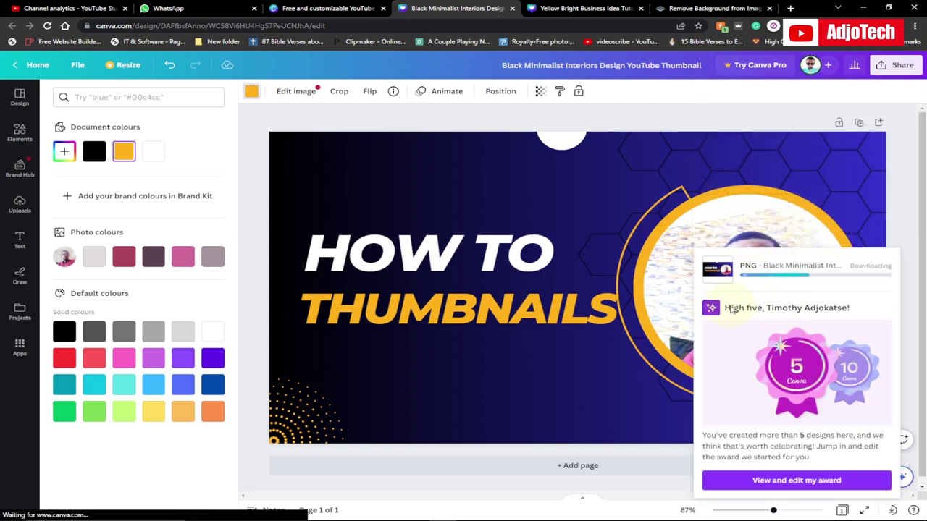
{"action": "left_click", "coordinate": [500, 407]}
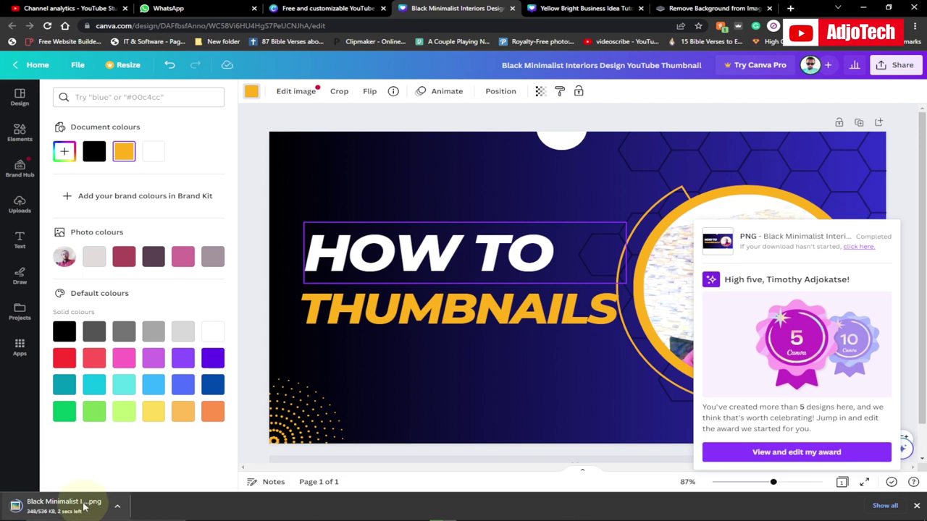
{"action": "left_click_drag", "start_coordinate": [107, 510], "coordinate": [438, 330]}
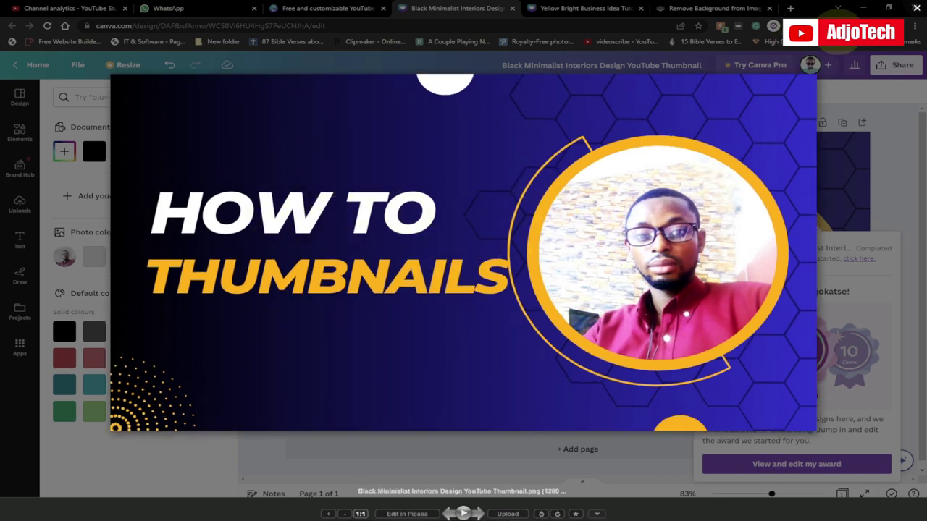
{"action": "left_click", "coordinate": [917, 11]}
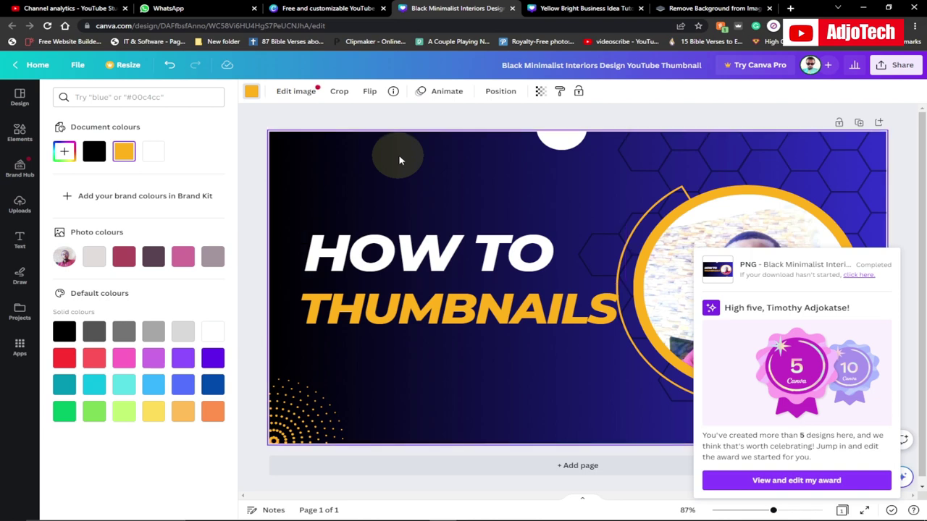
Step: Add a second page and apply the Catchy Headline template to Page 2
{"action": "left_click", "coordinate": [308, 8]}
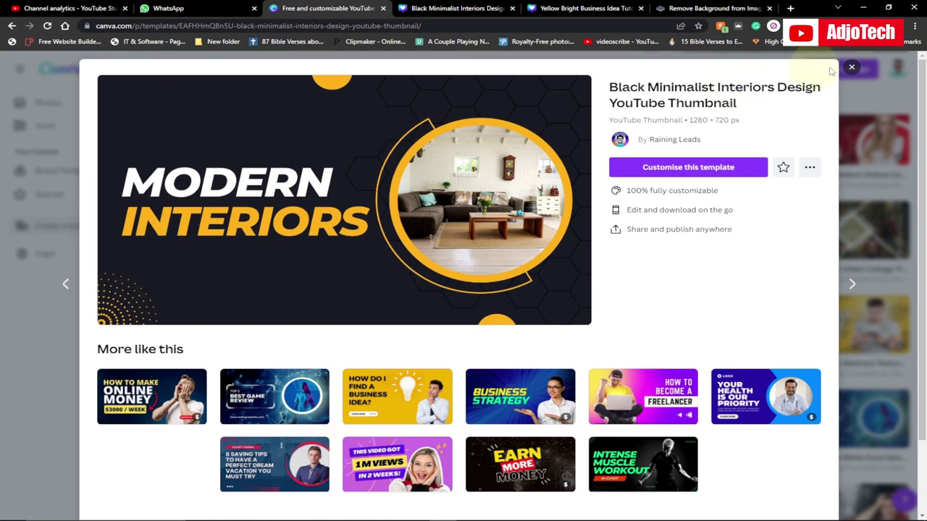
{"action": "left_click", "coordinate": [452, 8]}
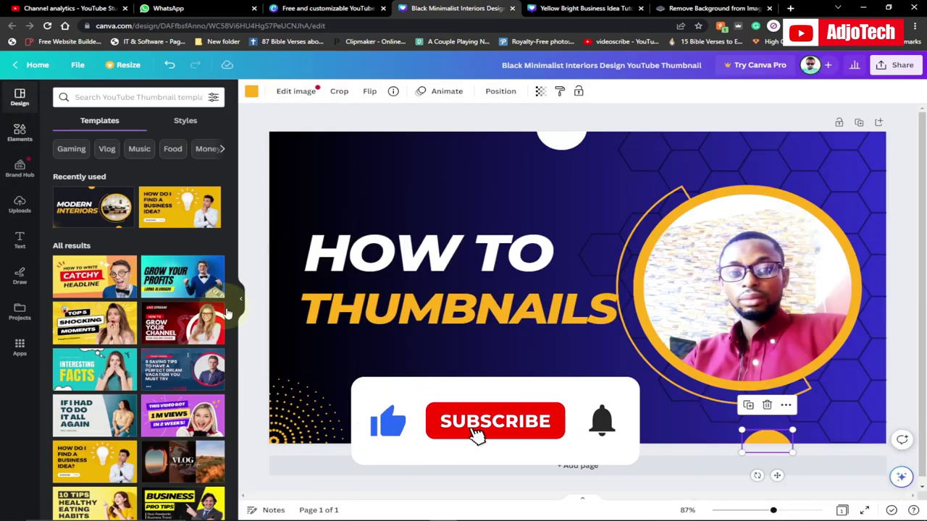
{"action": "left_click", "coordinate": [85, 281]}
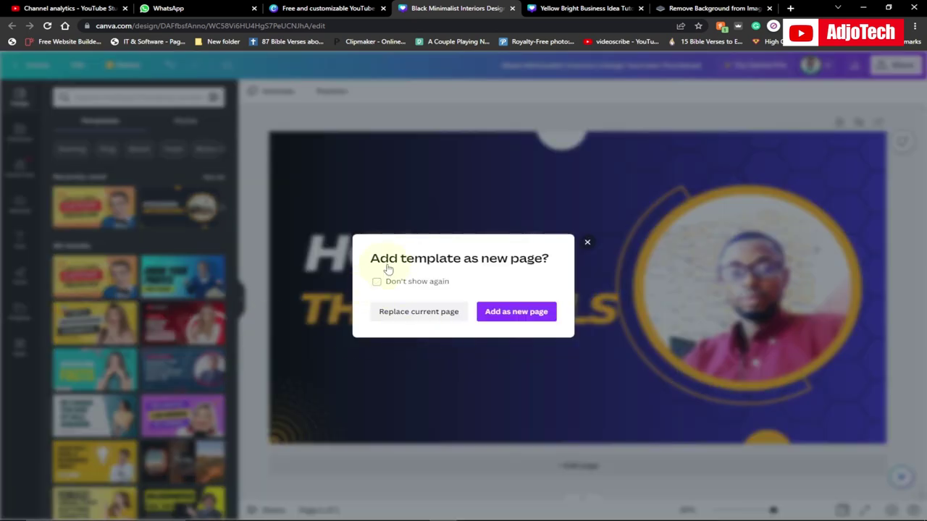
{"action": "left_click", "coordinate": [587, 244]}
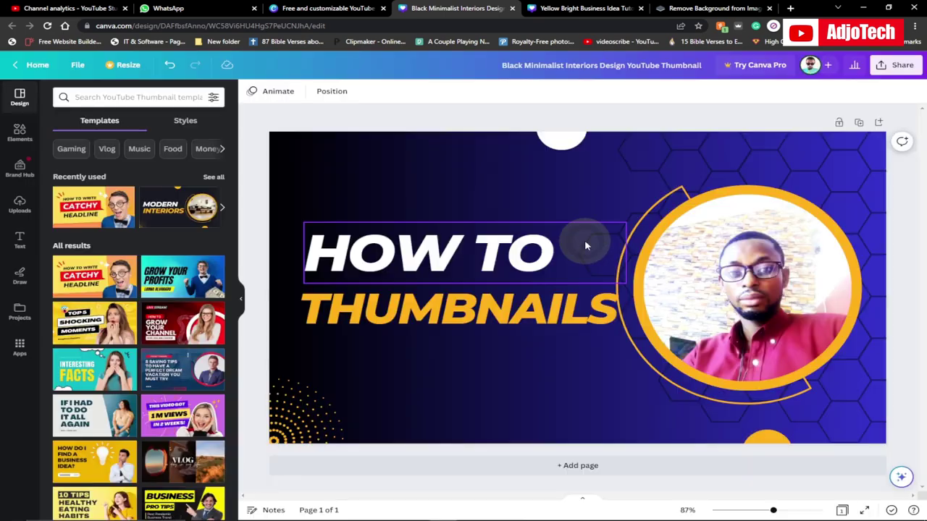
{"action": "left_click", "coordinate": [583, 466]}
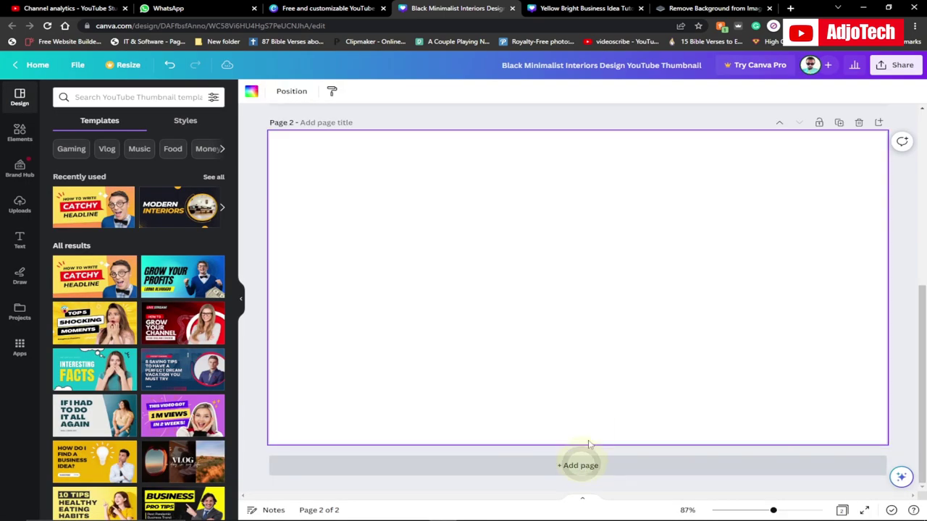
{"action": "left_click", "coordinate": [83, 219]}
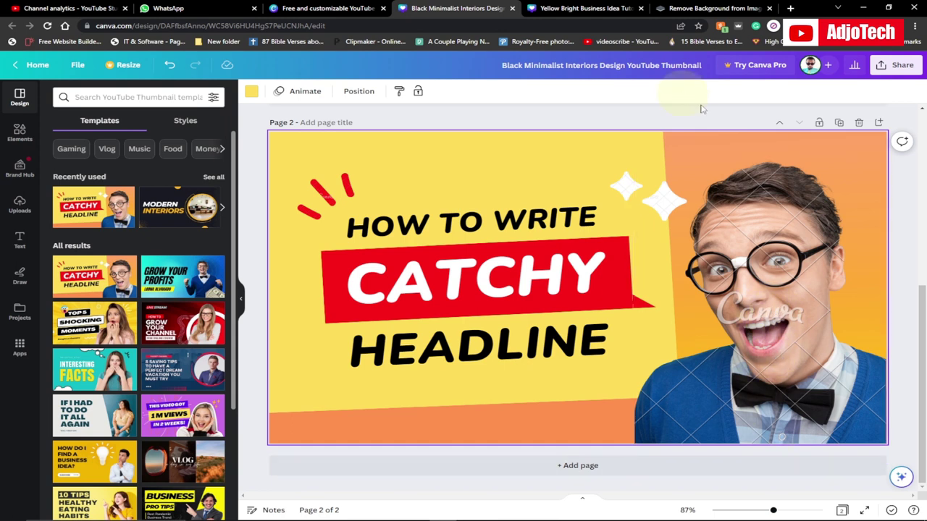
Step: Check the background-removed presenter photo on remove.bg, then open Canva's Uploads panel
{"action": "left_click", "coordinate": [709, 8]}
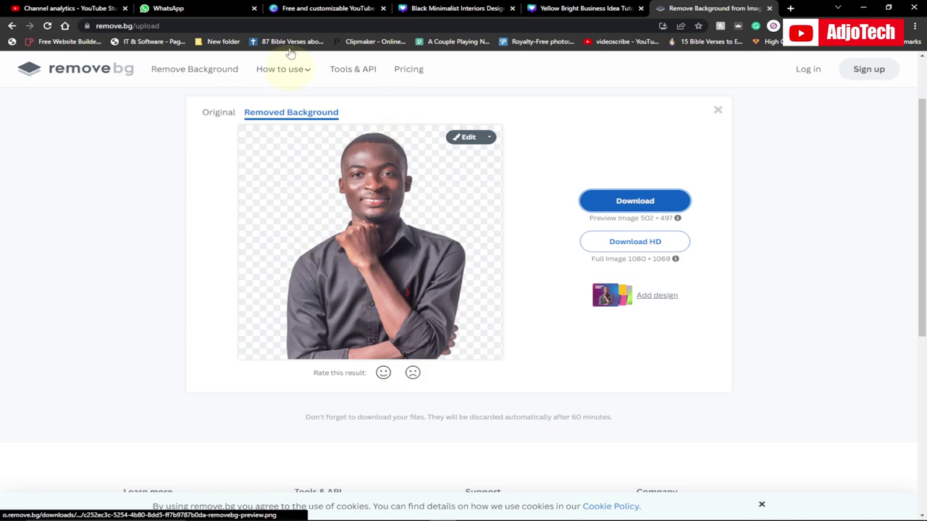
{"action": "left_click", "coordinate": [456, 8]}
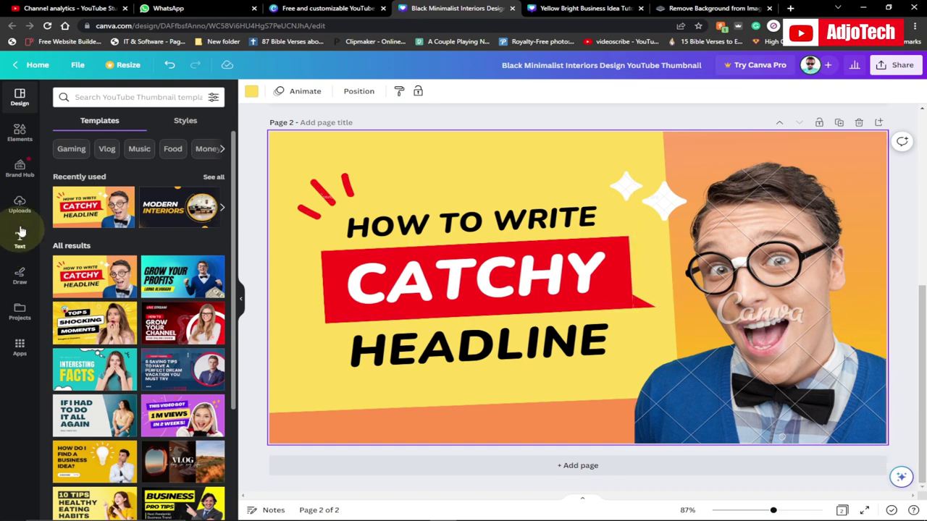
{"action": "left_click", "coordinate": [20, 205]}
{"action": "left_click", "coordinate": [713, 5]}
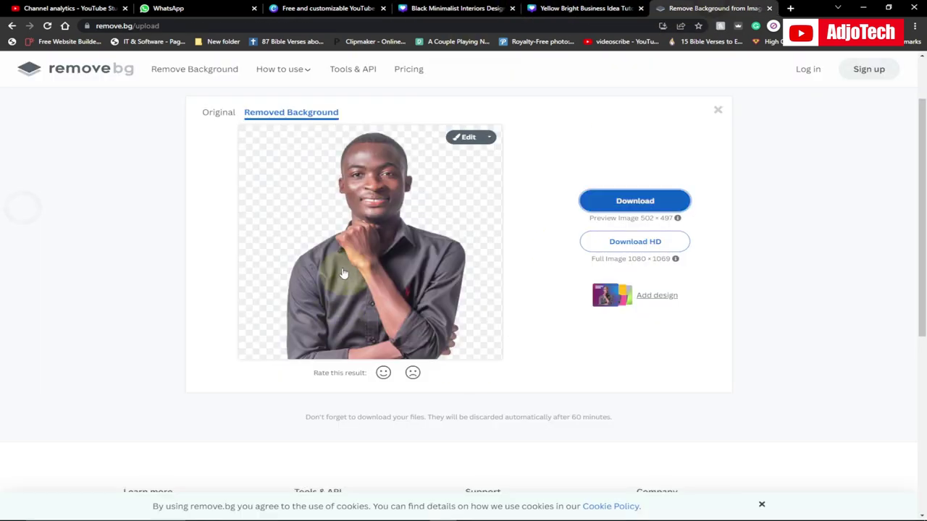
{"action": "left_click", "coordinate": [554, 8]}
{"action": "left_click", "coordinate": [457, 8]}
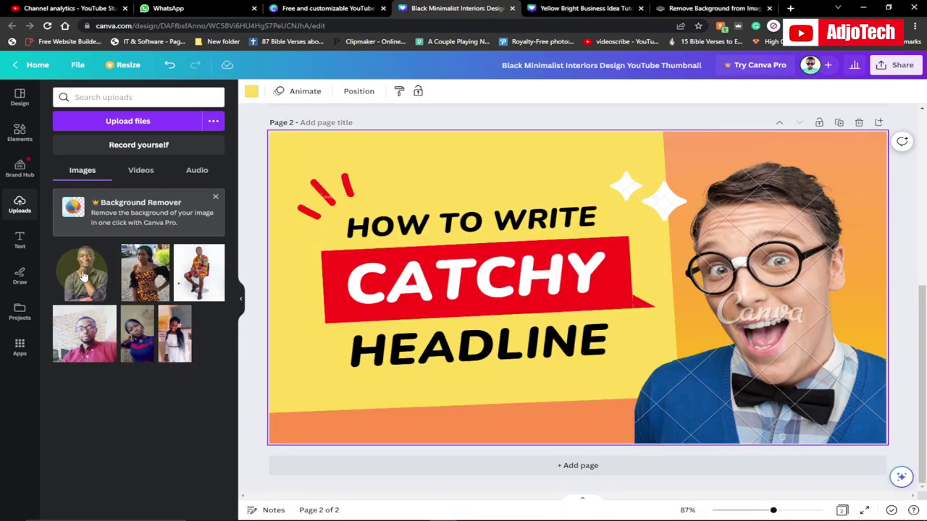
Step: Drag the cut-out presenter photo onto page 2's template photo, replacing the grinning man
{"action": "left_click_drag", "start_coordinate": [84, 277], "coordinate": [742, 313]}
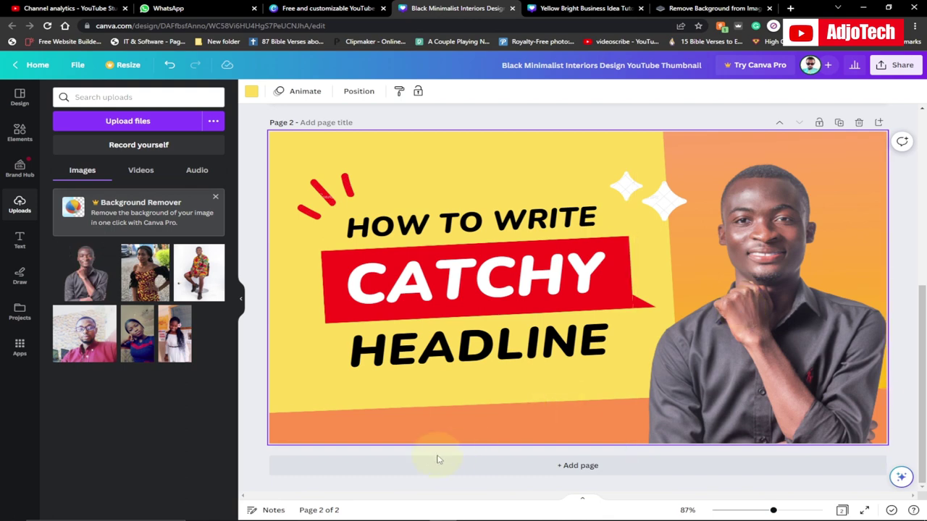
{"action": "left_click", "coordinate": [453, 429]}
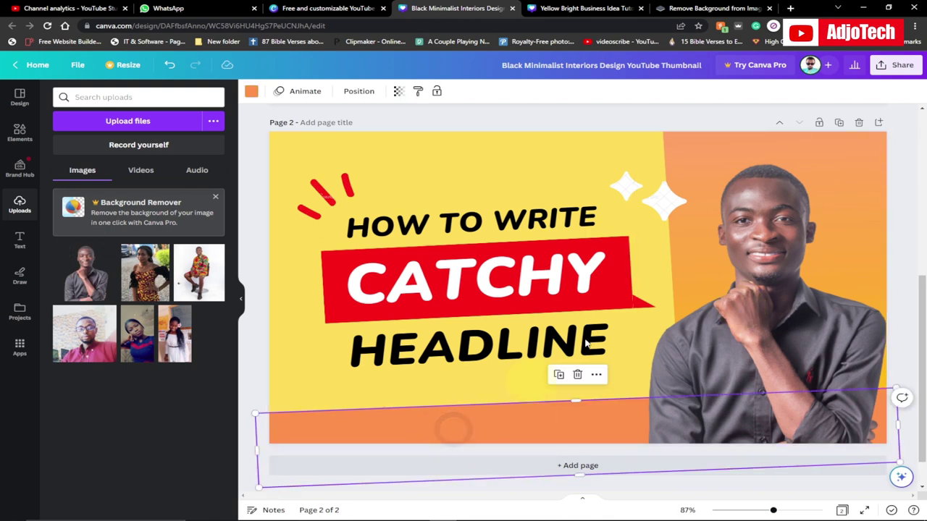
{"action": "left_click", "coordinate": [740, 152]}
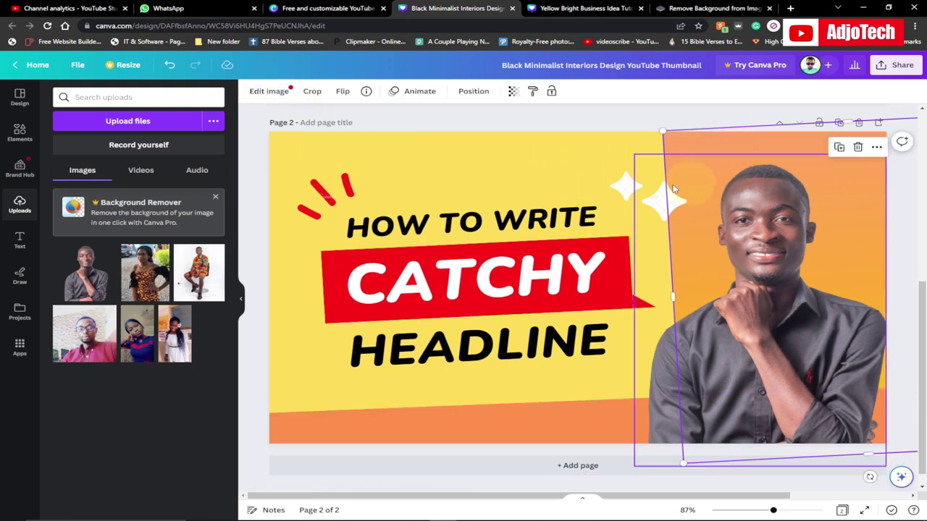
{"action": "left_click", "coordinate": [526, 423]}
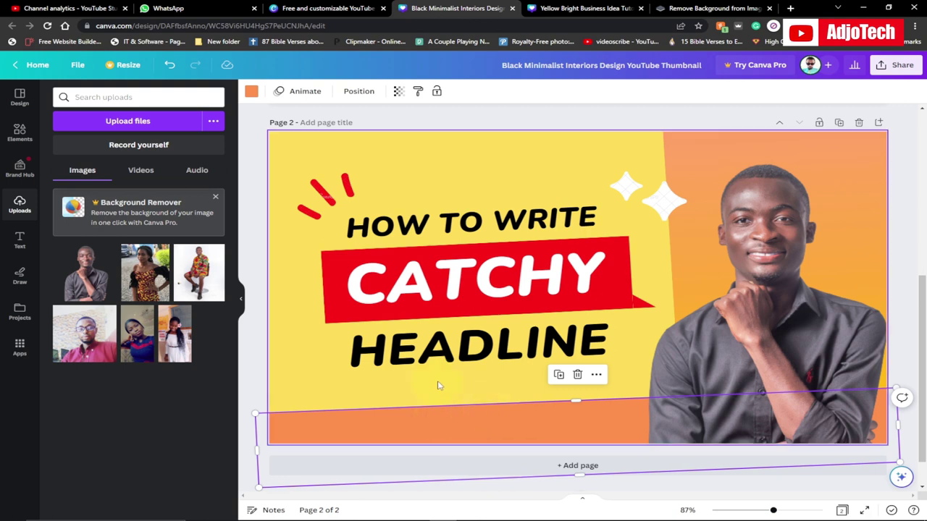
{"action": "left_click", "coordinate": [896, 64]}
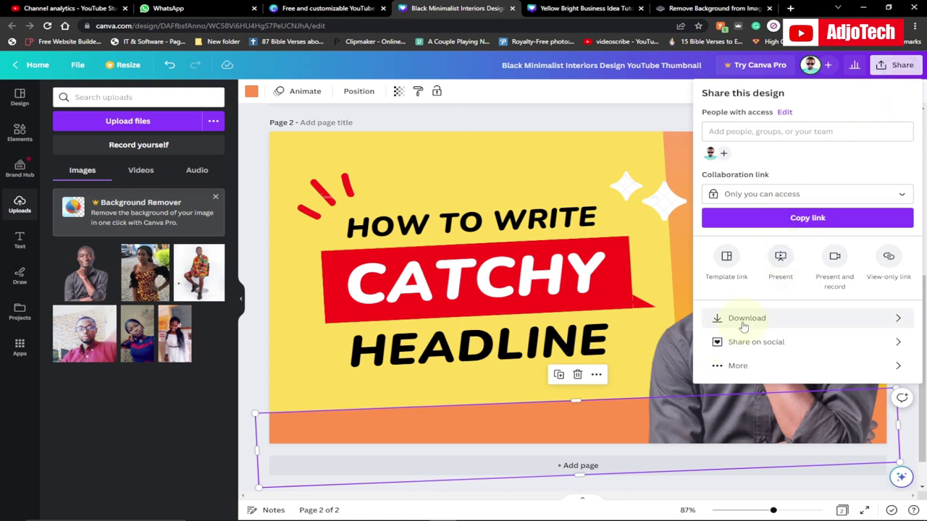
{"action": "left_click", "coordinate": [511, 114]}
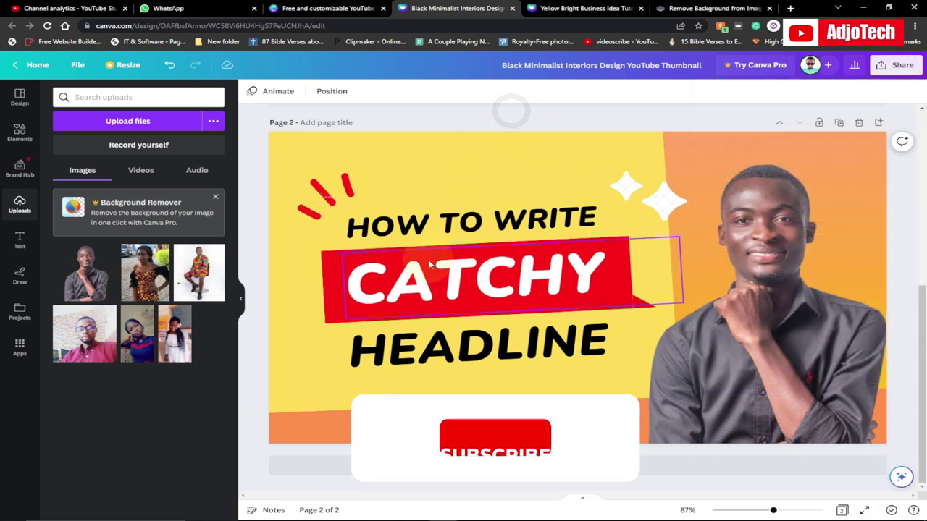